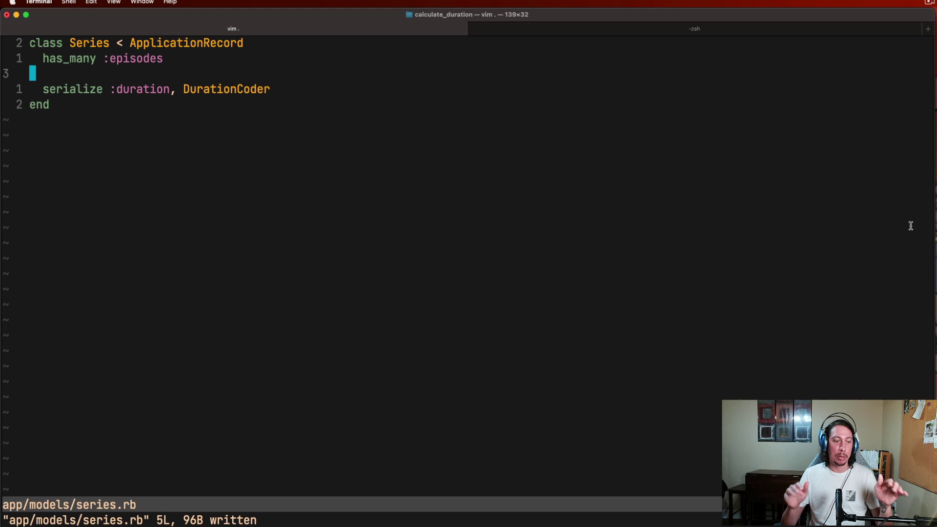
Step: Browse app/models into the concerns folder and start a new file named calculates_duration.rb
key(colon)
text(:)
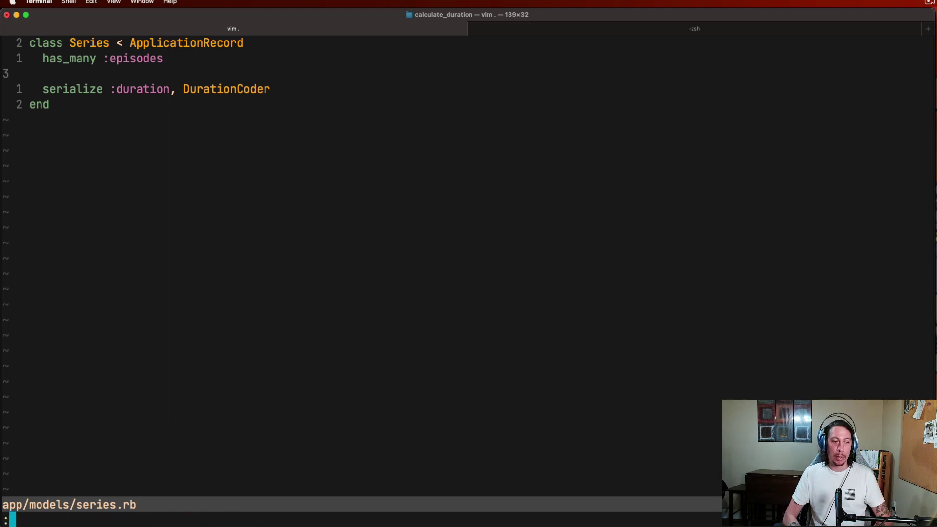
text(e . ap)
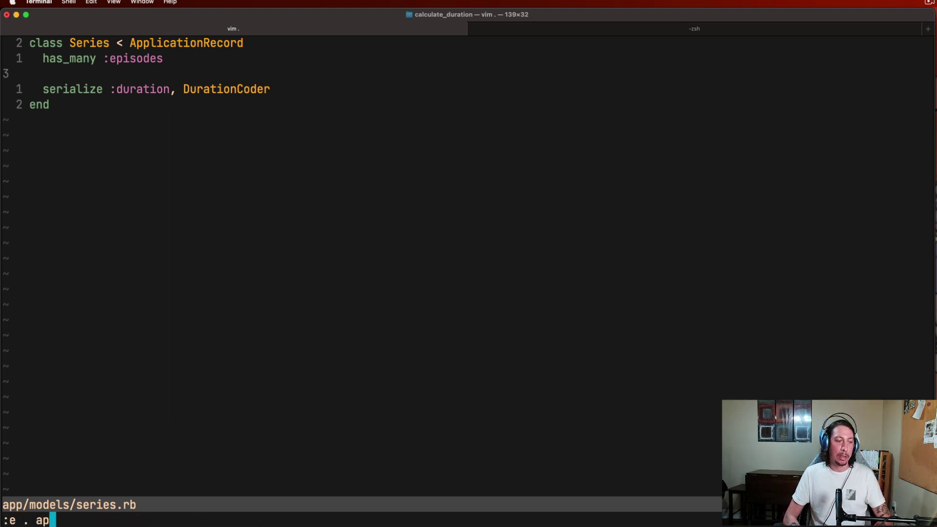
key(BackSpace)
key(BackSpace)
key(BackSpace)
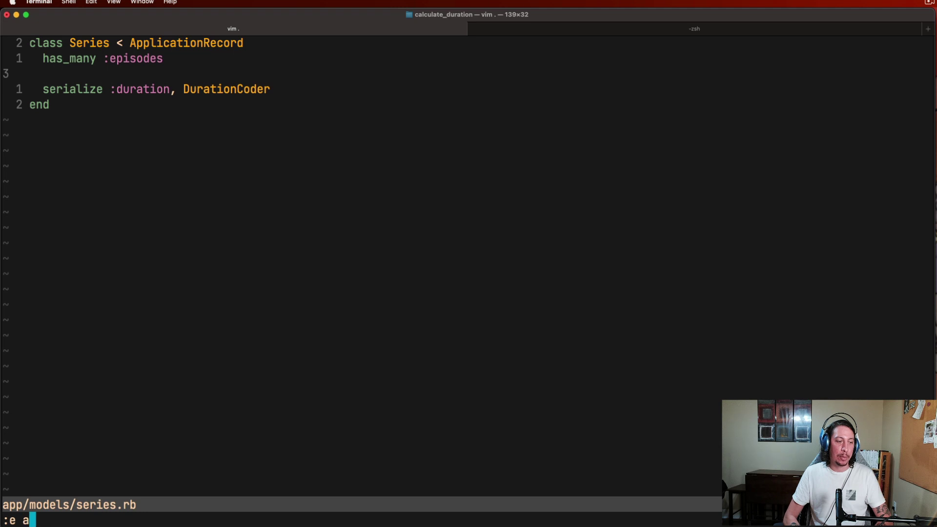
text(app/models/)
key(Return)
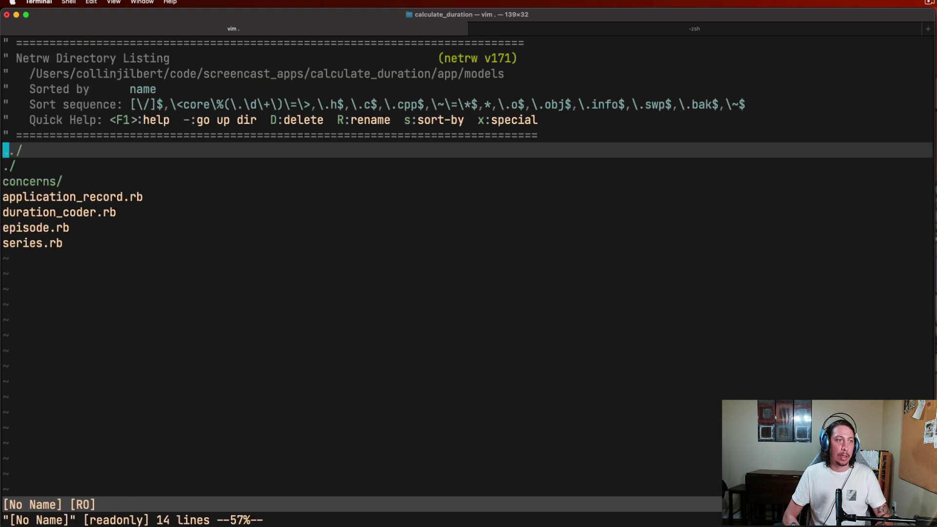
key(j)
key(j)
key(Return)
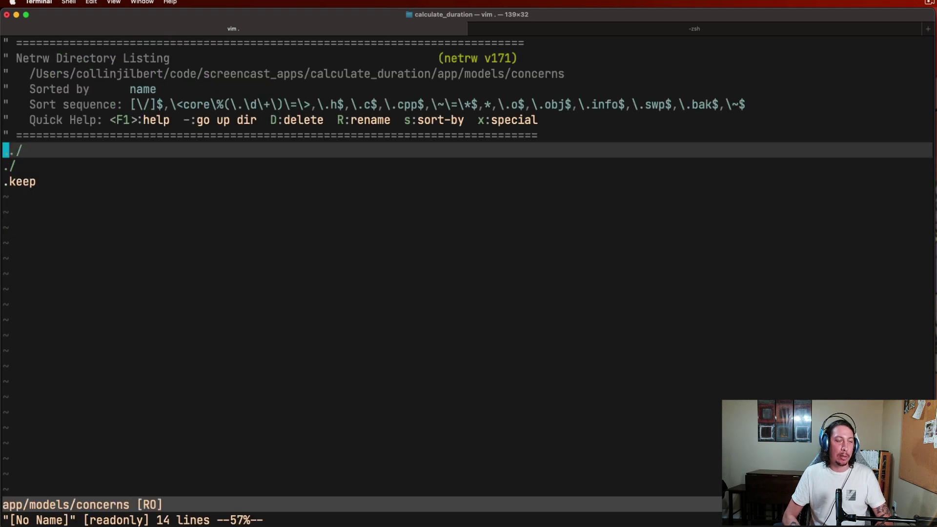
key(percent)
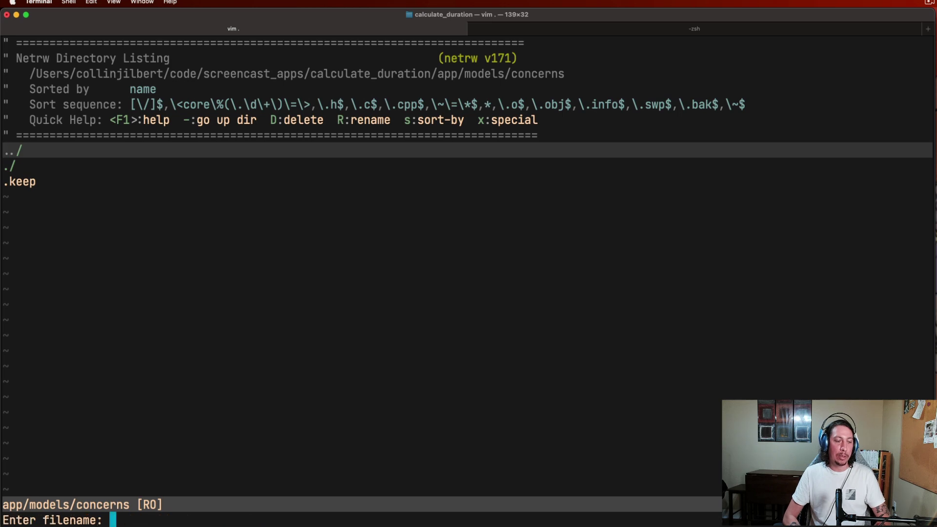
text(cal)
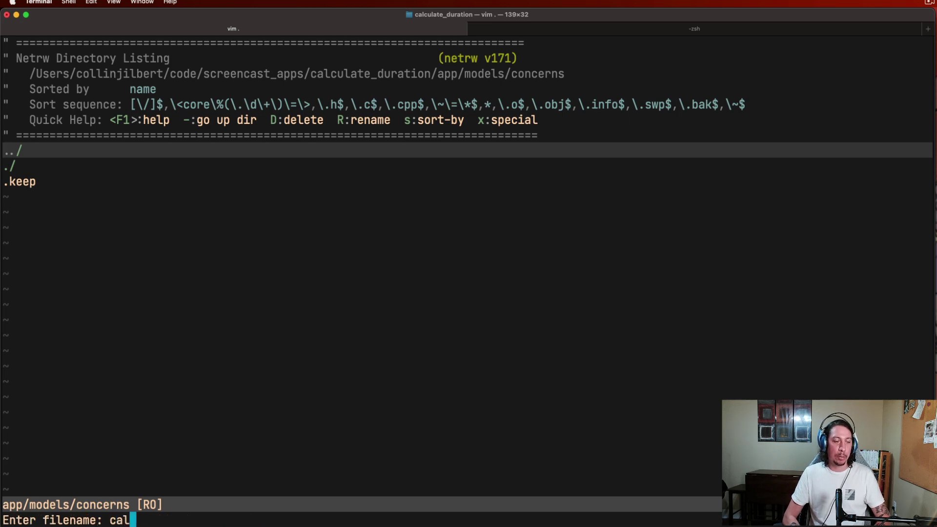
text(cul)
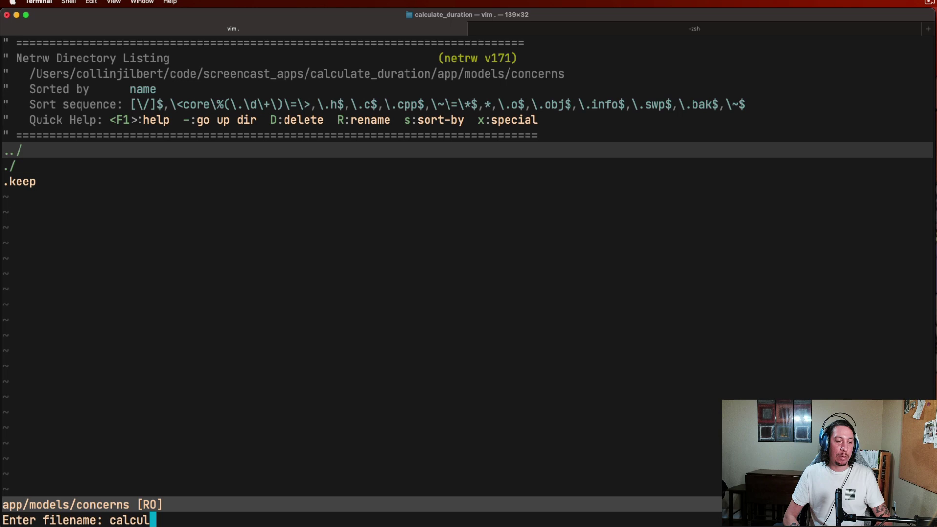
text(ates_)
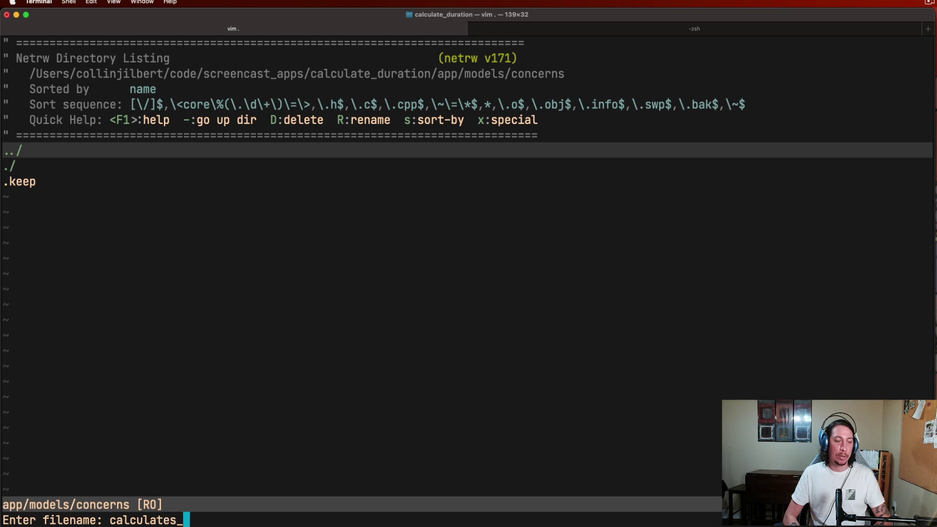
text(duration.)
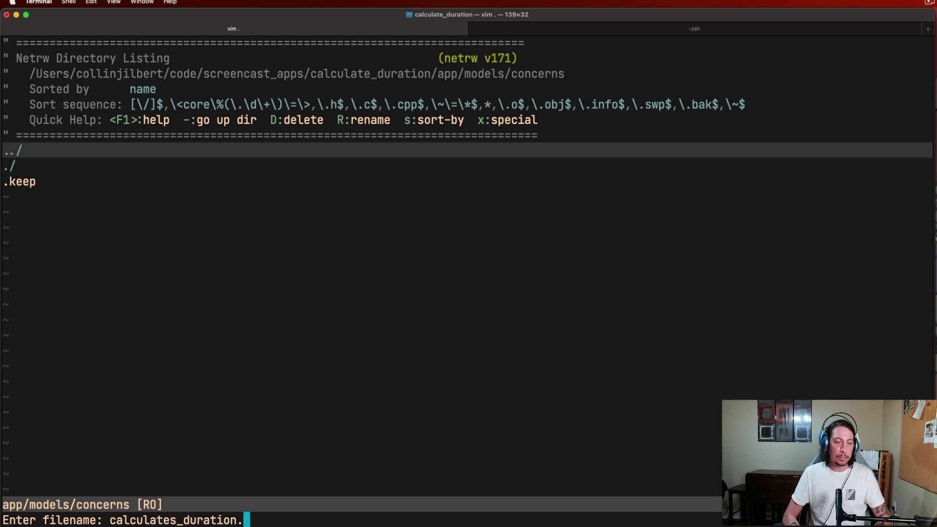
text(rb)
Step: Create calculates_duration.rb with 'module CalculatesDuration' and 'extend ActiveSupport::Concern'
key(Return)
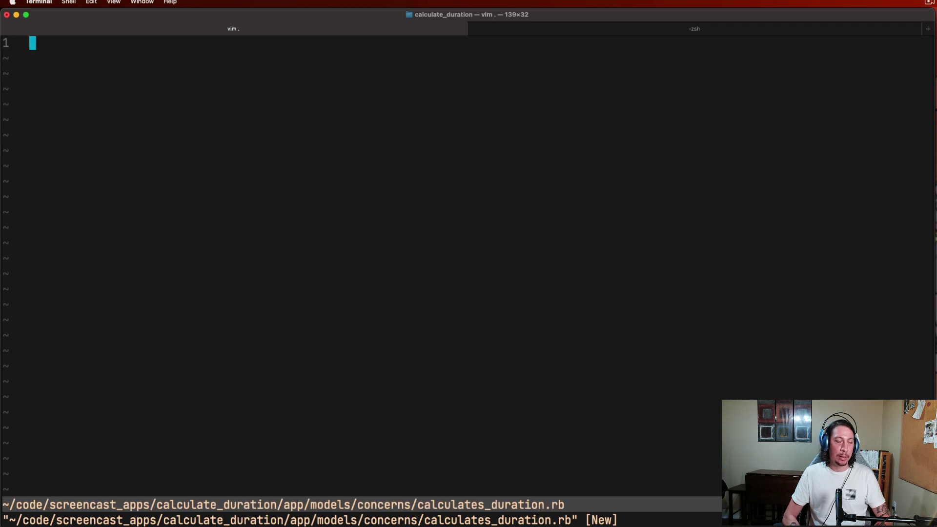
text(imodule )
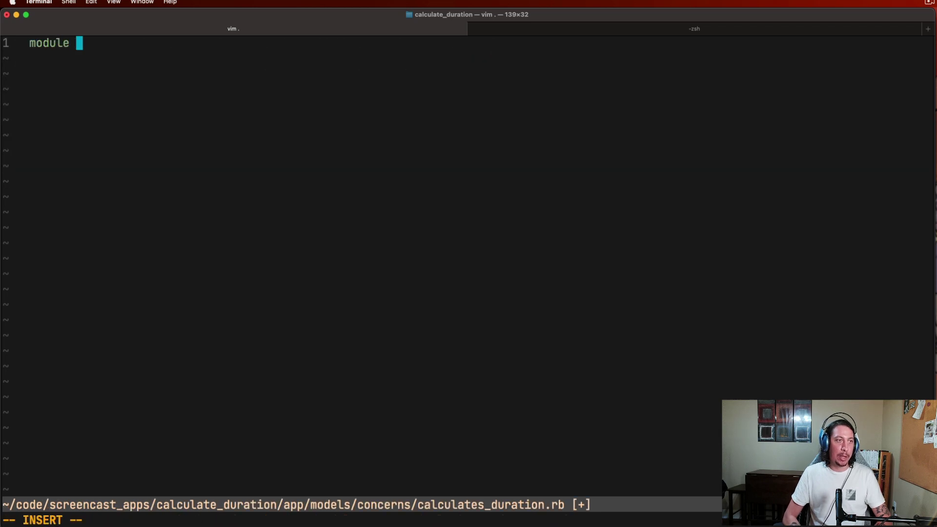
text(Calcula)
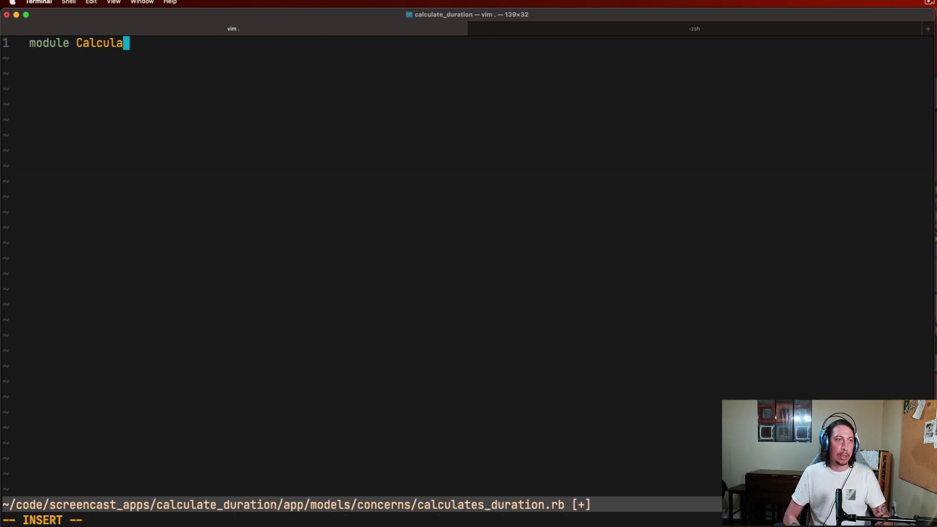
text(tesDura)
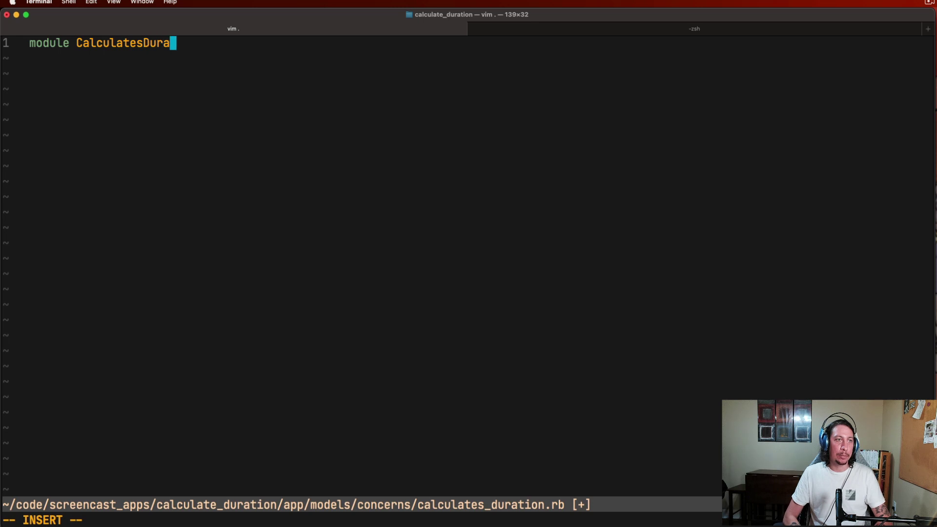
text(tion)
key(Return)
text(ex)
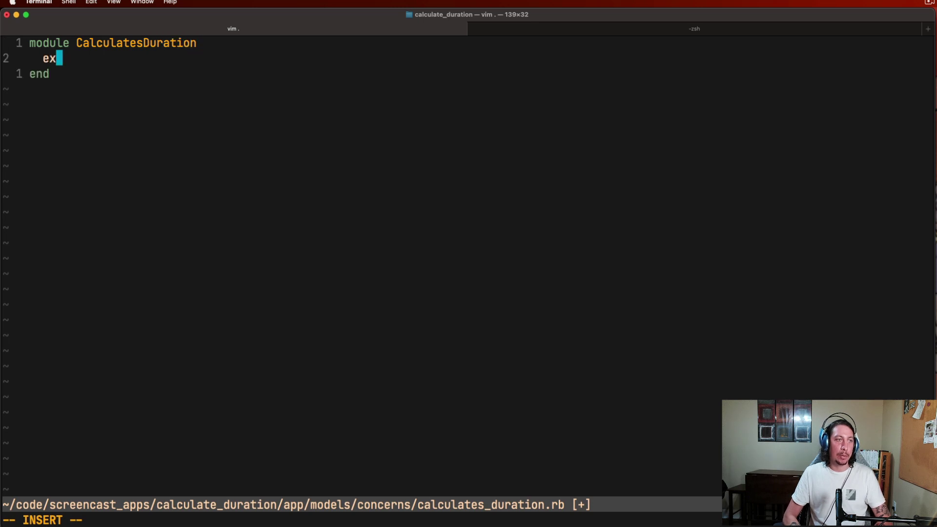
text(tend Ac)
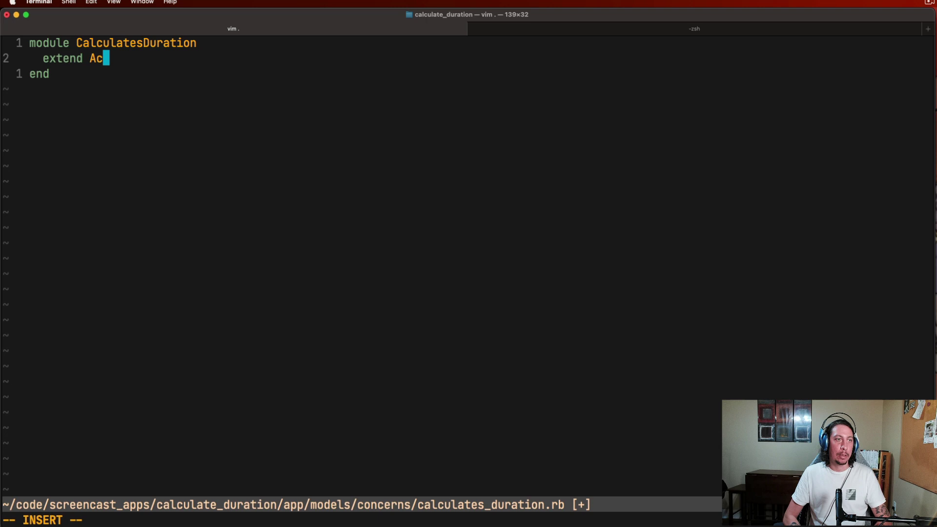
text(tiveSuppo)
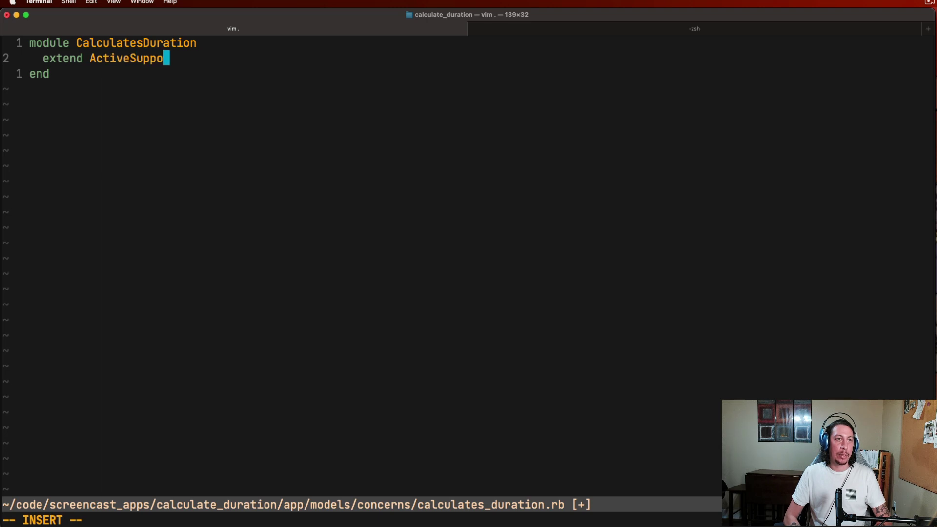
text(rt::Con)
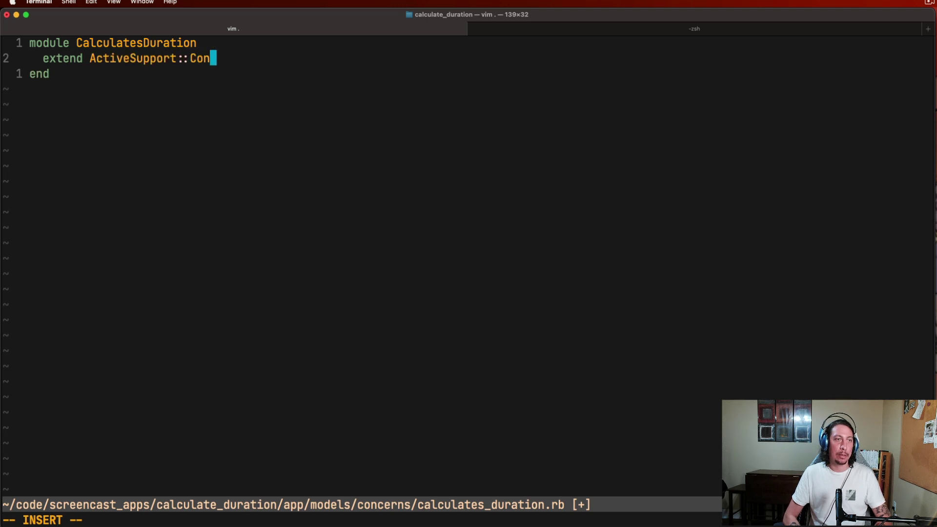
text(cern)
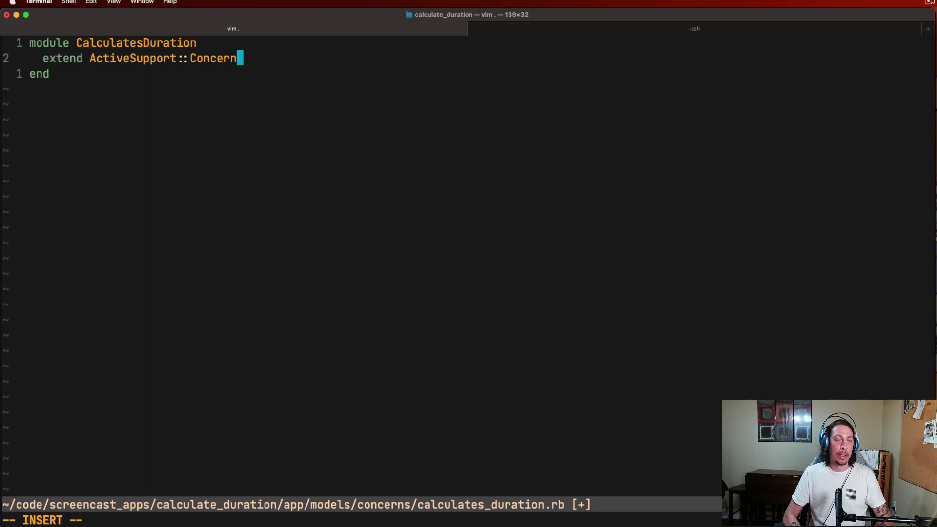
key(Escape)
key(super+Tab)
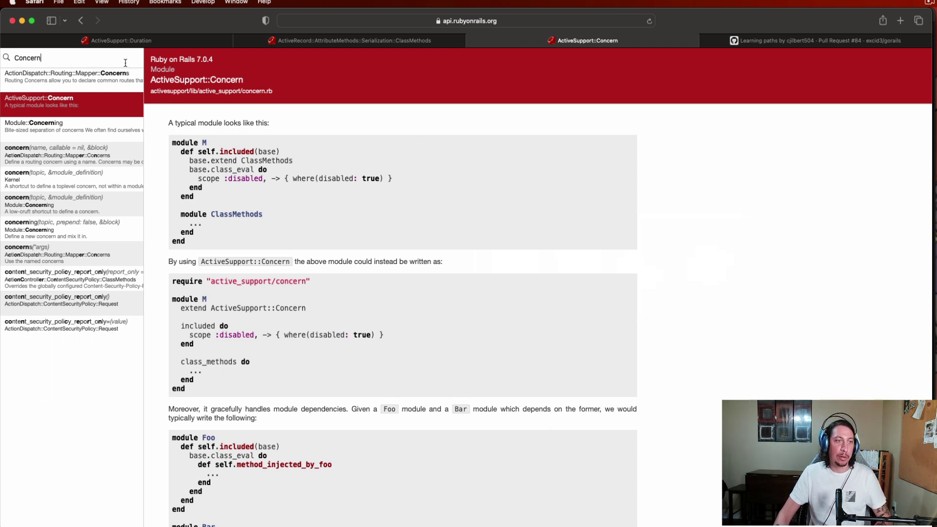
Step: Select the ActiveSupport::Concern example module code in Safari, then return to Vim
drag(174, 142, 318, 324)
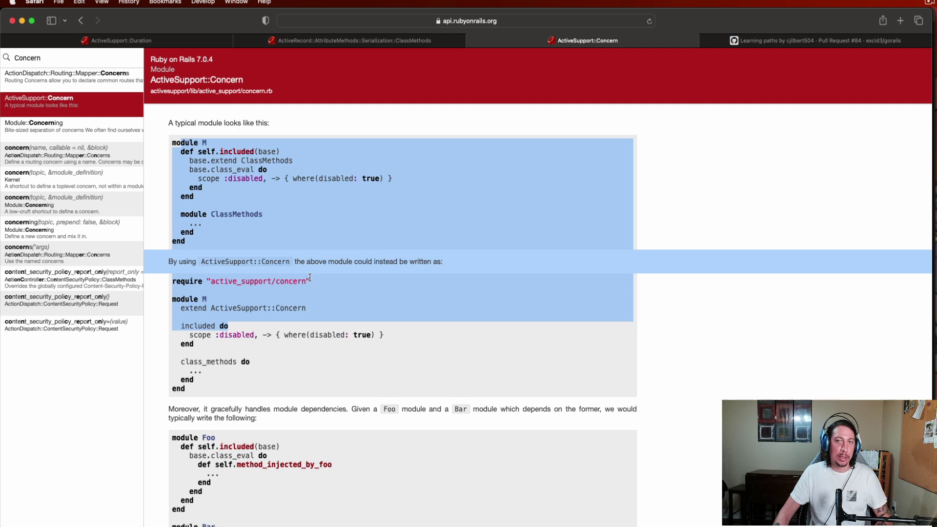
scroll(262, 293, down, 4)
scroll(263, 294, down, 3)
scroll(262, 293, down, 4)
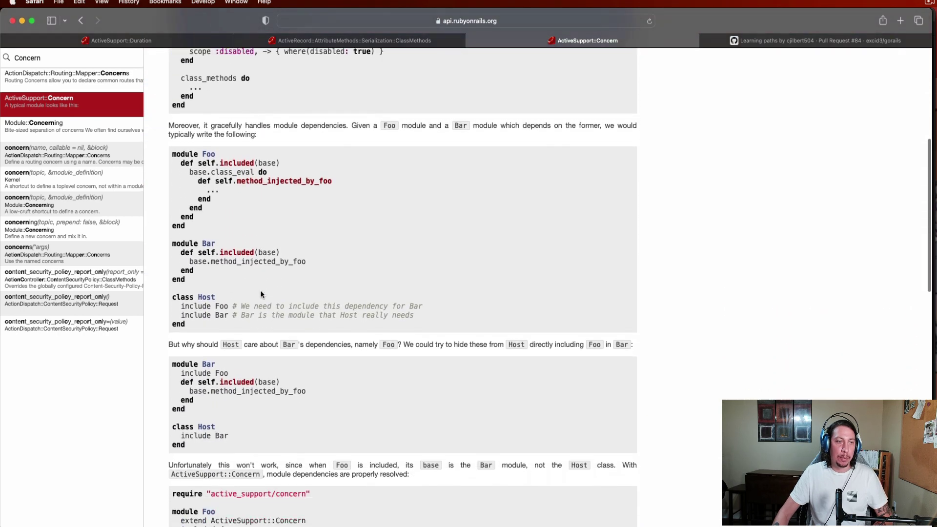
scroll(262, 294, down, 3)
scroll(256, 284, down, 3)
scroll(256, 284, down, 3)
scroll(256, 284, down, 3)
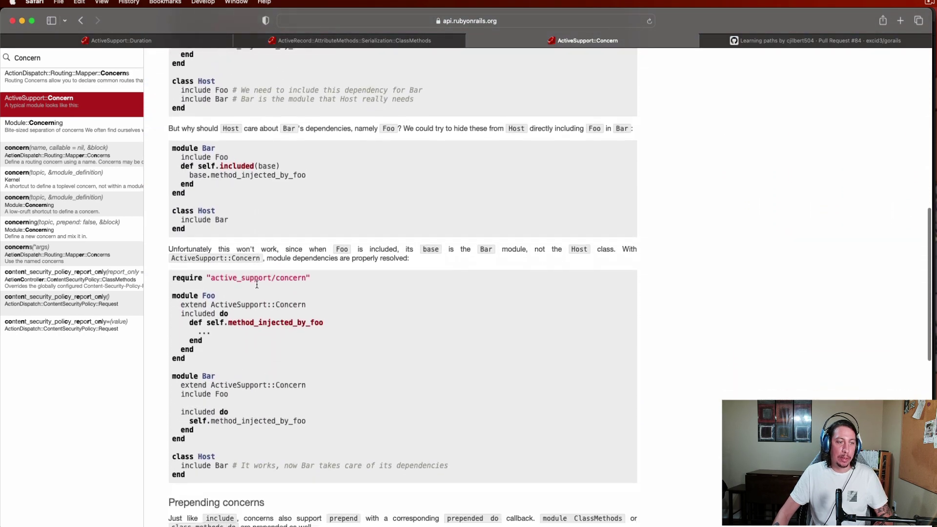
key(super+Tab)
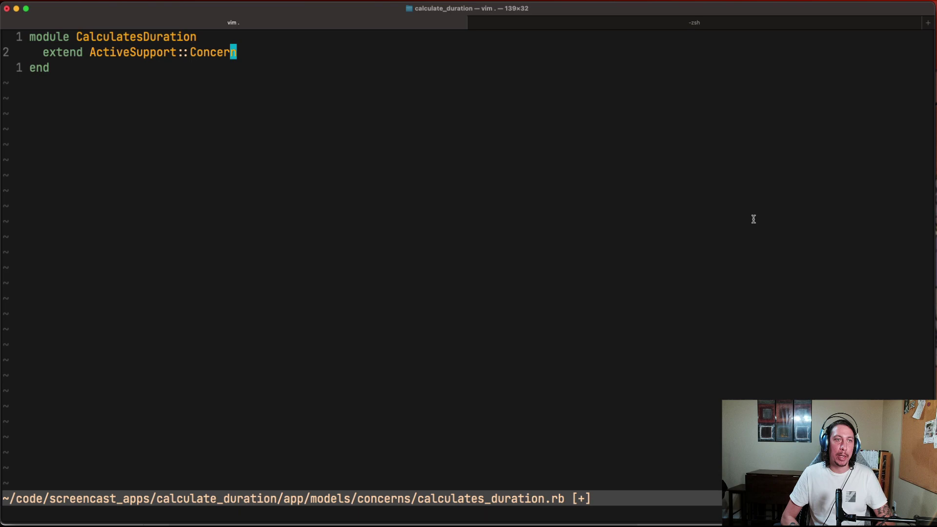
Step: Add an empty 'included do … end' block below the extend line
key(o)
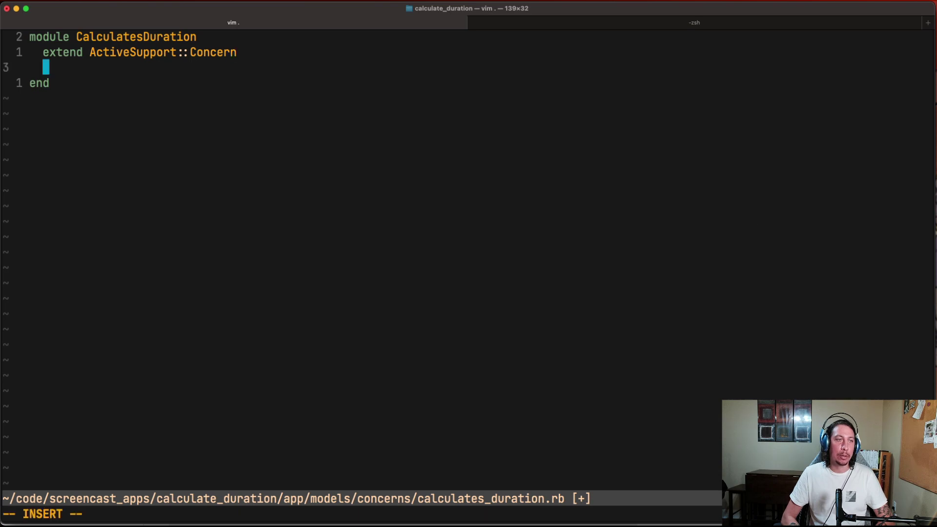
key(Return)
text(in)
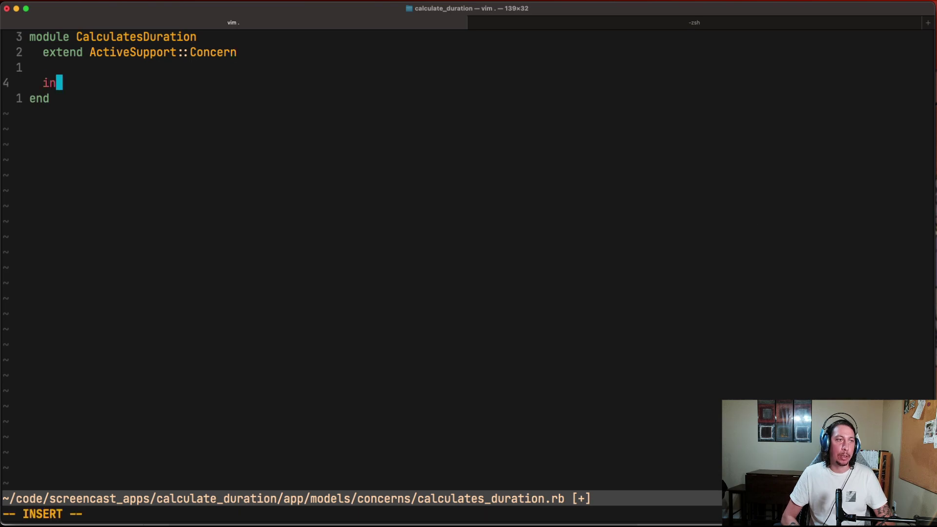
text(cluded do)
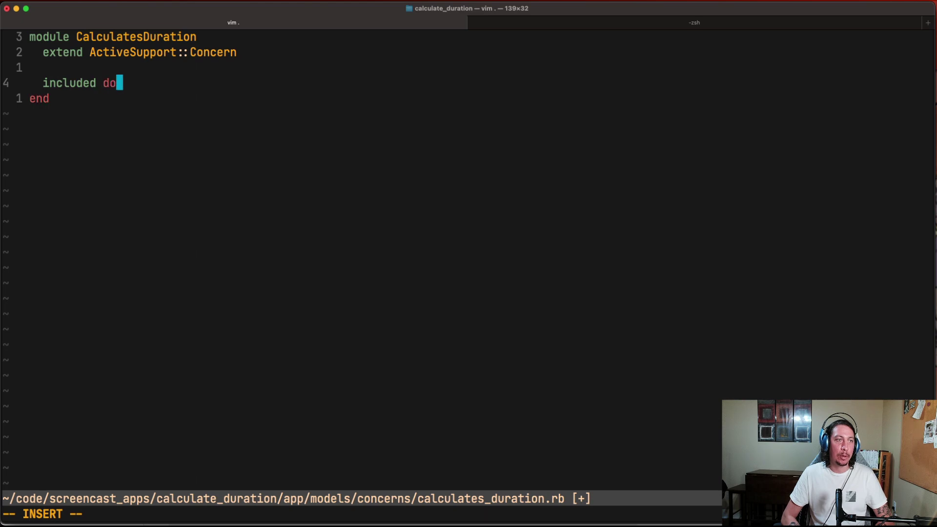
key(Return)
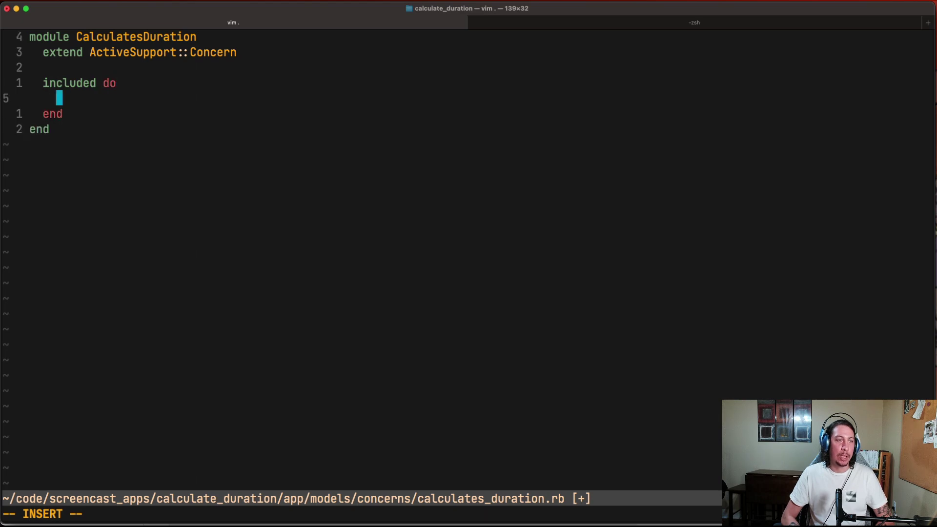
key(super+Tab)
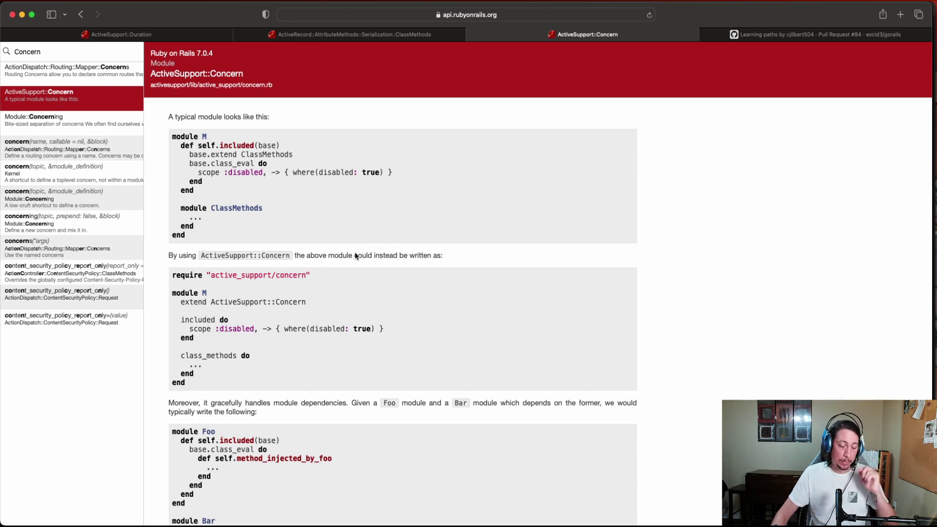
scroll(216, 314, down, 5)
scroll(216, 314, down, 5)
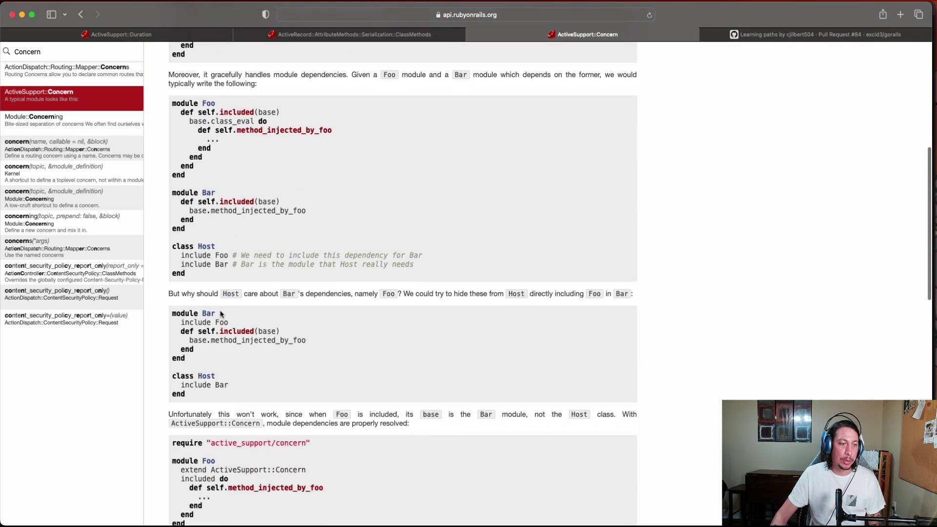
scroll(216, 313, down, 5)
scroll(216, 313, down, 4)
scroll(220, 315, down, 2)
scroll(220, 315, down, 8)
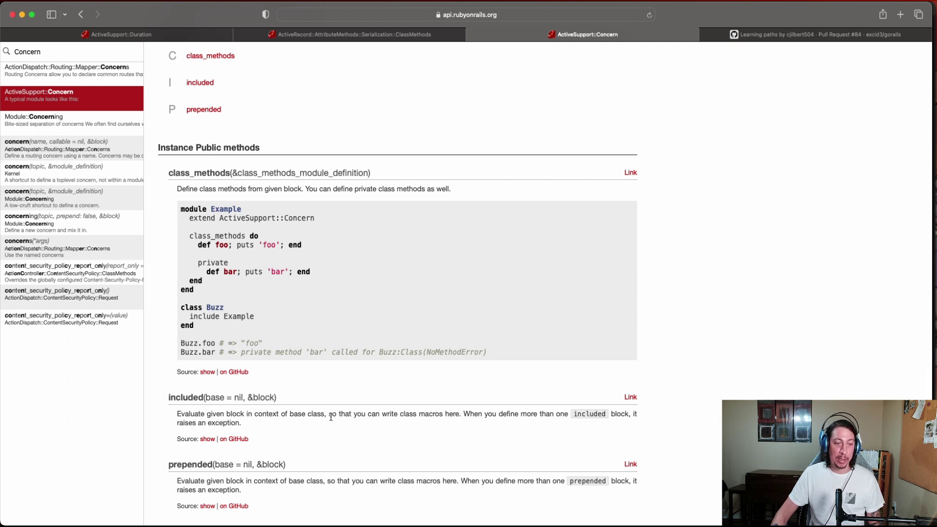
Step: Highlight the included method's class-macros note and its multiple-included-blocks warning
drag(331, 414, 452, 414)
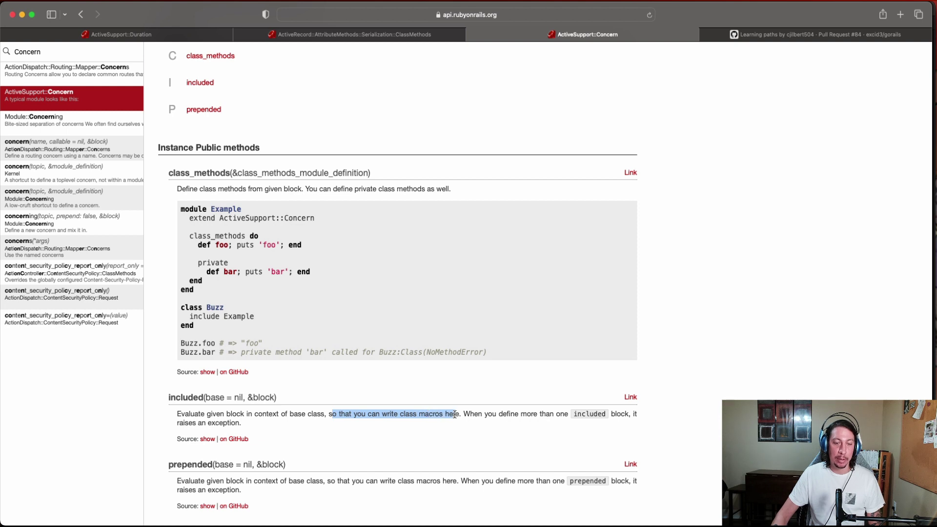
click(472, 416)
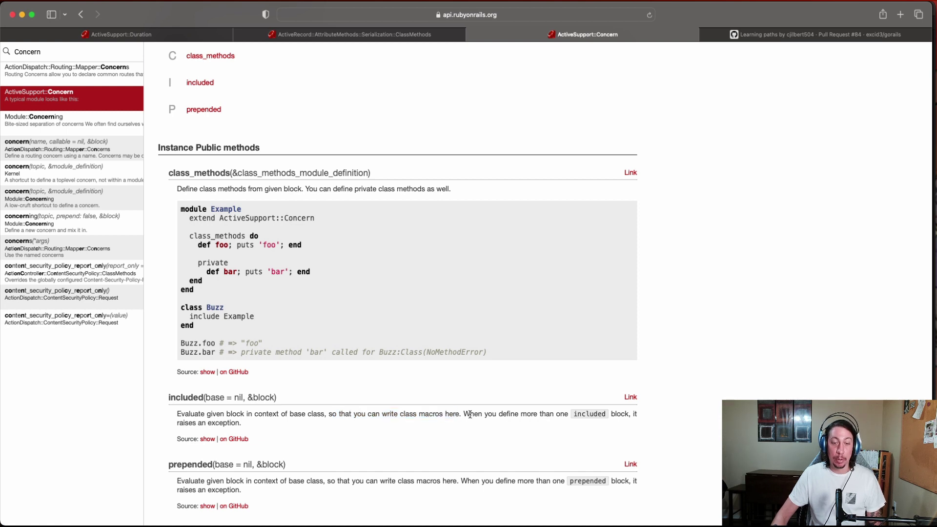
drag(469, 416, 554, 430)
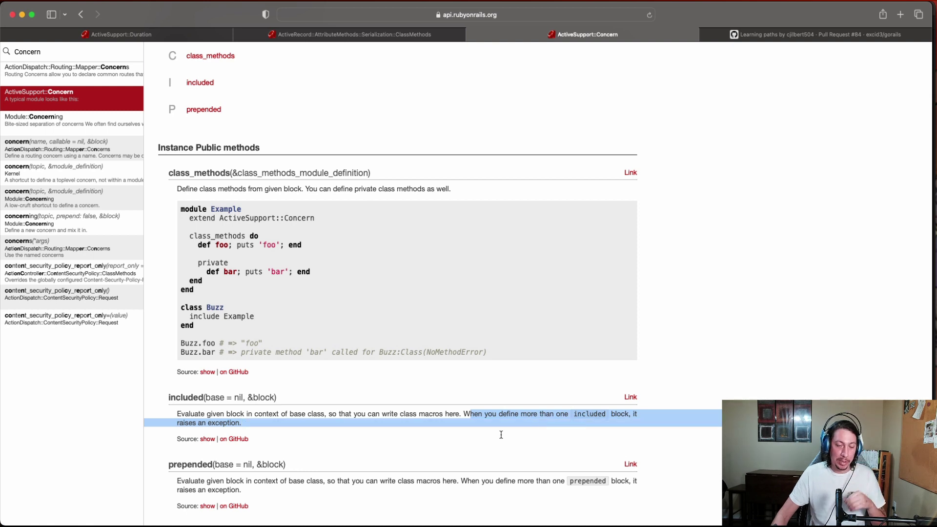
click(483, 434)
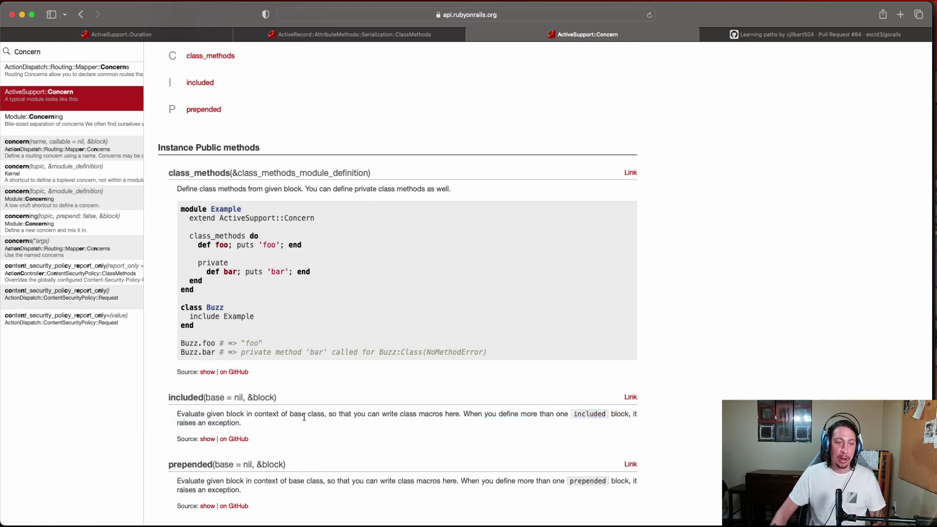
drag(330, 415, 460, 414)
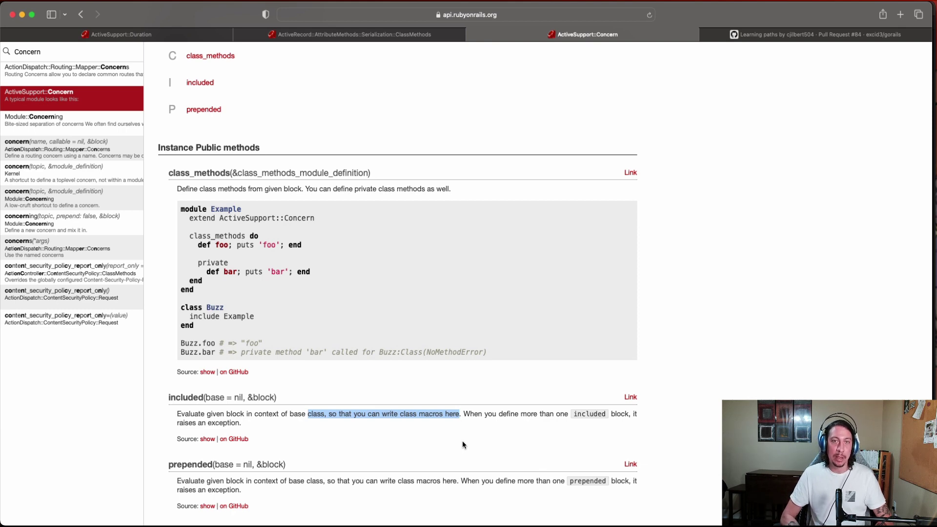
Step: Return to calculates_duration.rb to add 'after_save_commit :update_parent_duration' to the included block
key(super+Tab)
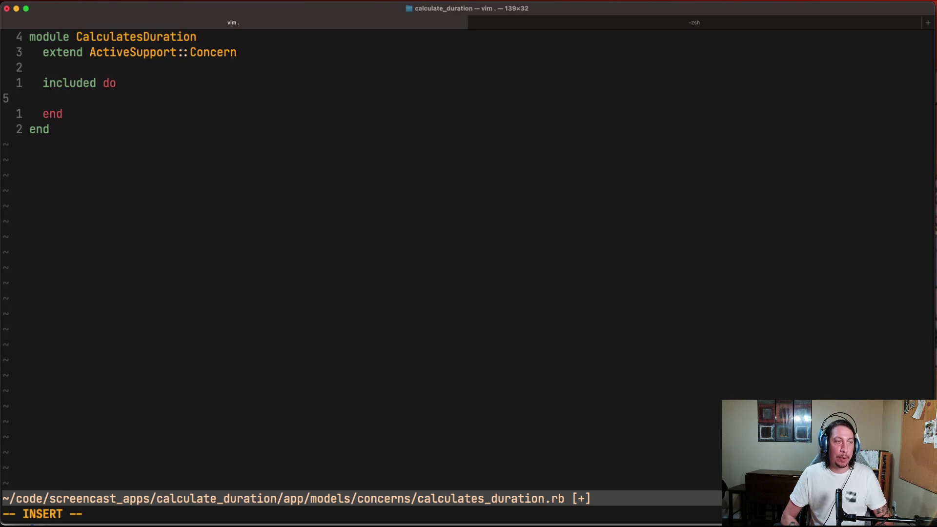
text(after_sa)
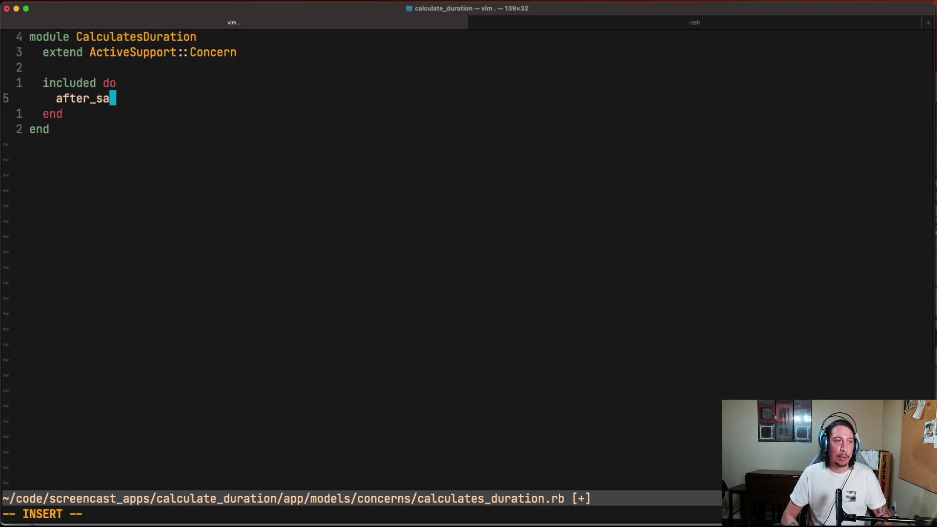
text(ve_commi)
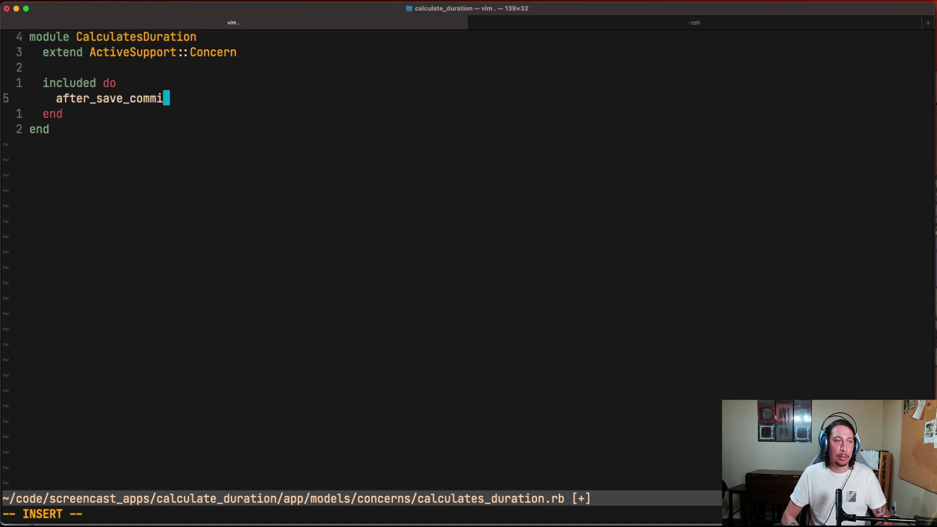
text(t :)
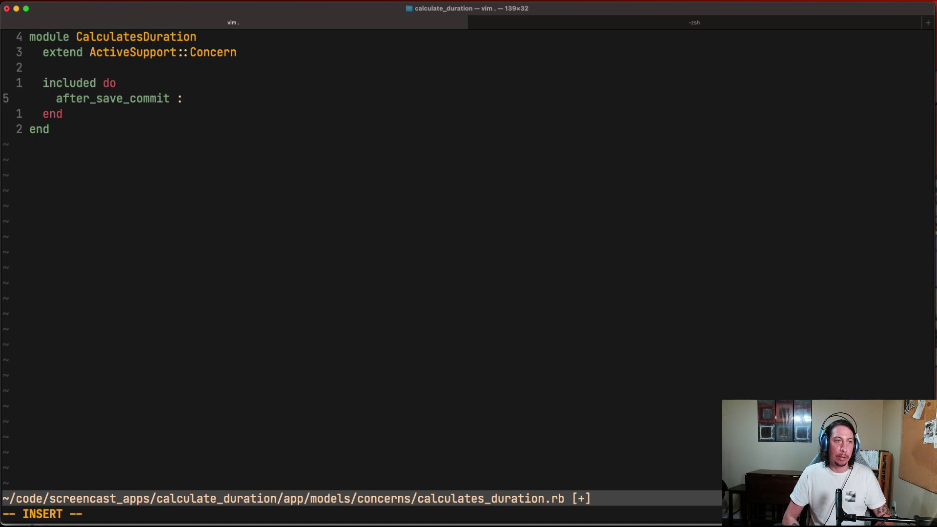
text(update_par)
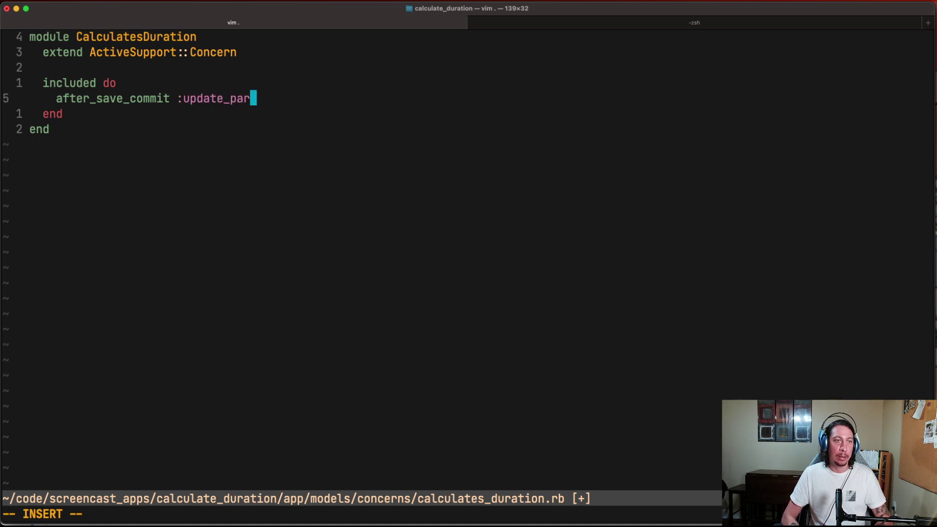
text(ent_duration)
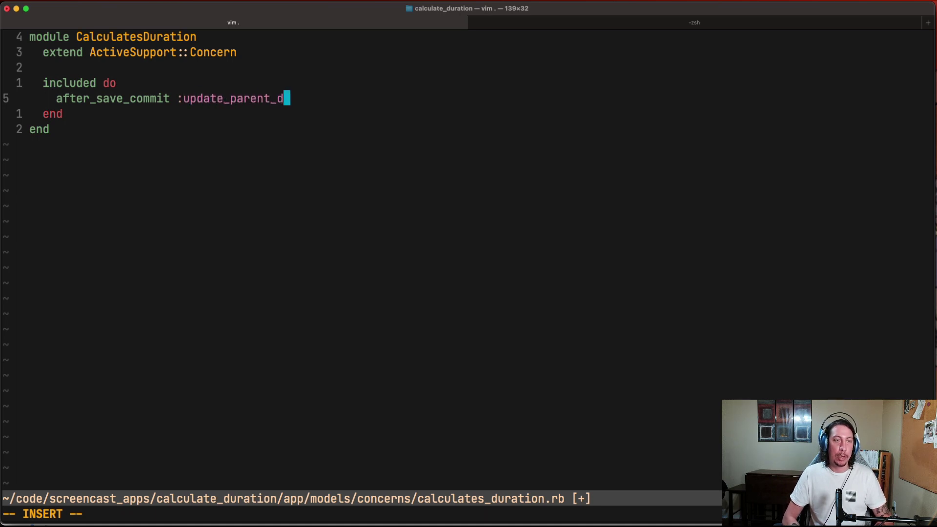